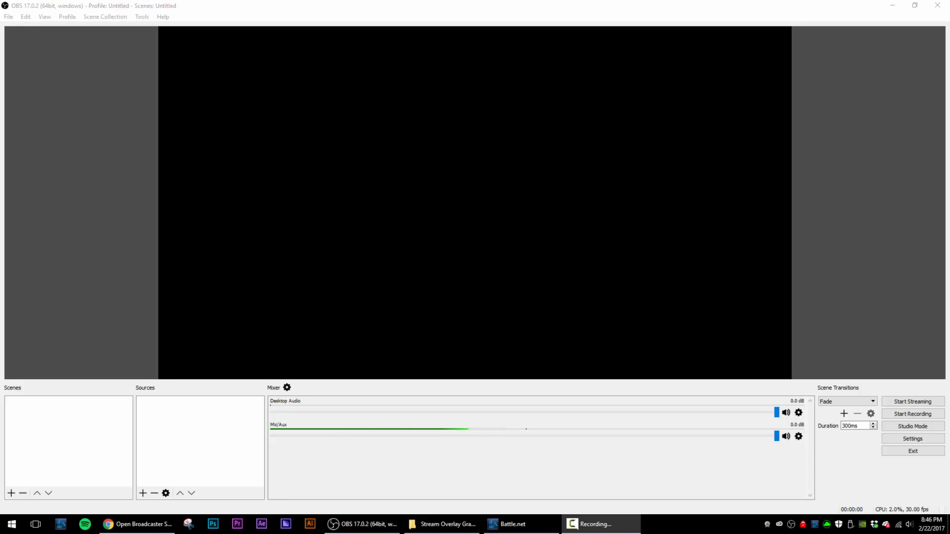
- Switch to the browser, read the OBS estimator page's advice on bitrate, resolution and FPS, and return to OBS
left_click(125, 527)
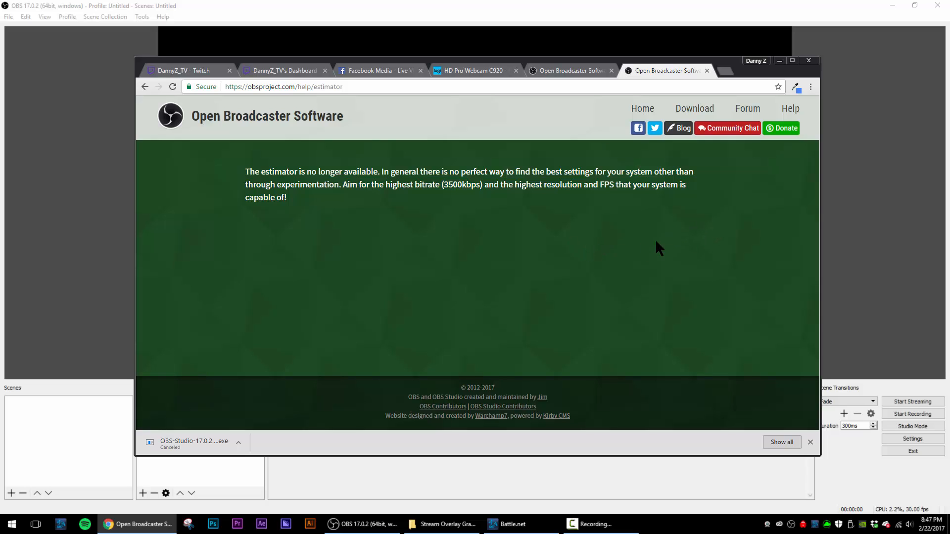
key("F10")
left_click(566, 215)
left_click_drag(444, 184, 480, 184)
left_click(482, 195)
left_click(810, 442)
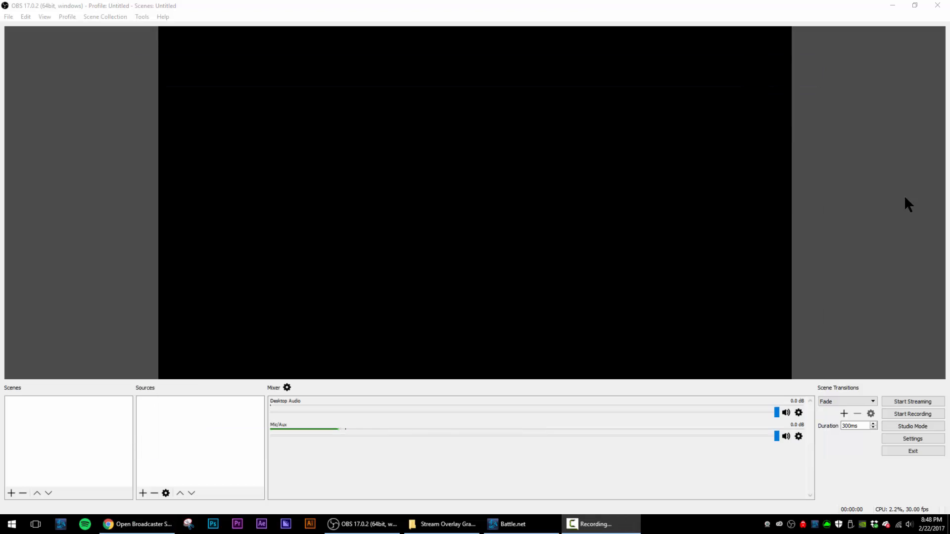
left_click(867, 215)
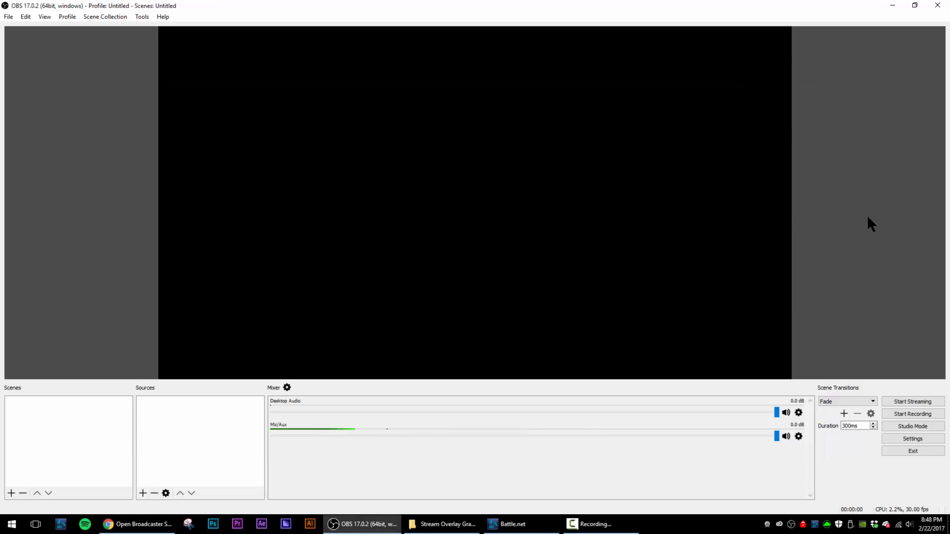
- Open the OBS settings dialog and reposition it over the preview
left_click(894, 436)
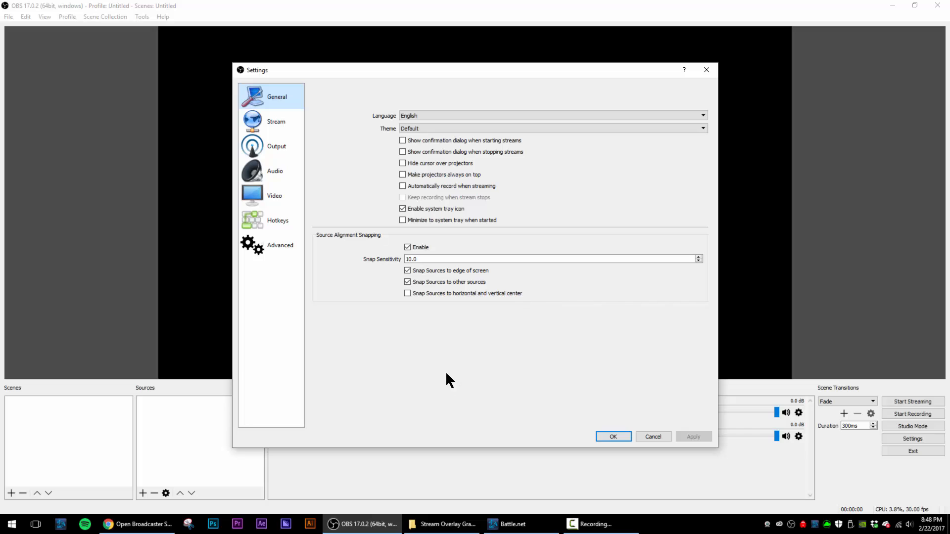
left_click_drag(534, 73, 547, 52)
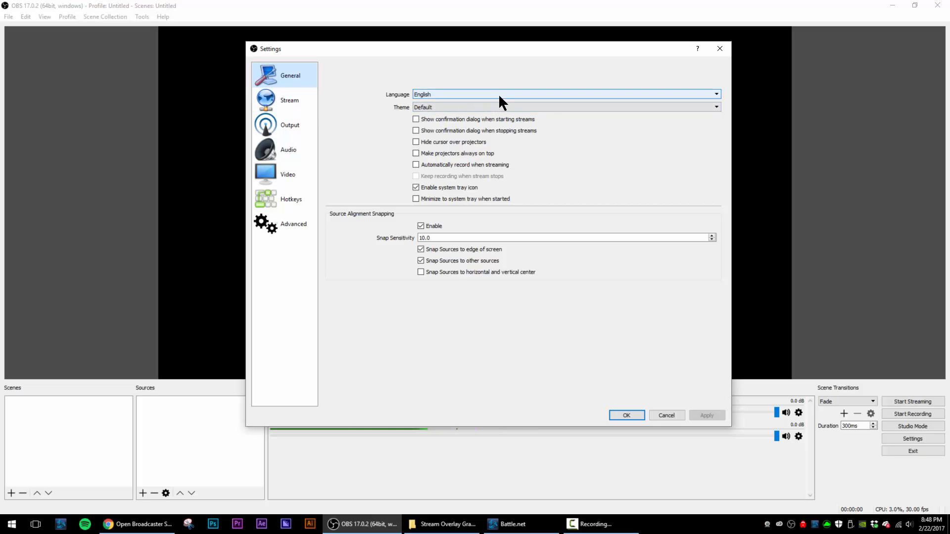
- Try the Dark interface theme, switch back to the Default theme and apply the general settings
left_click(496, 107)
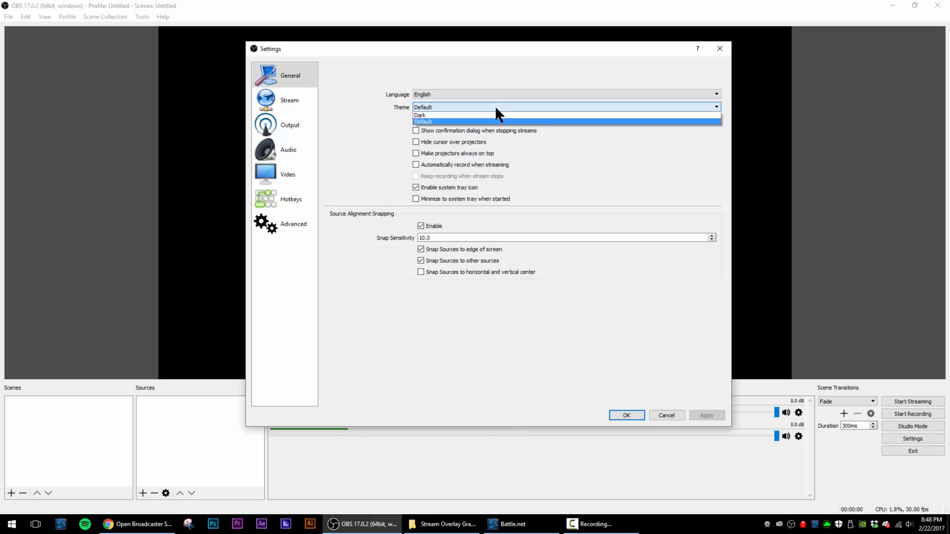
left_click(493, 115)
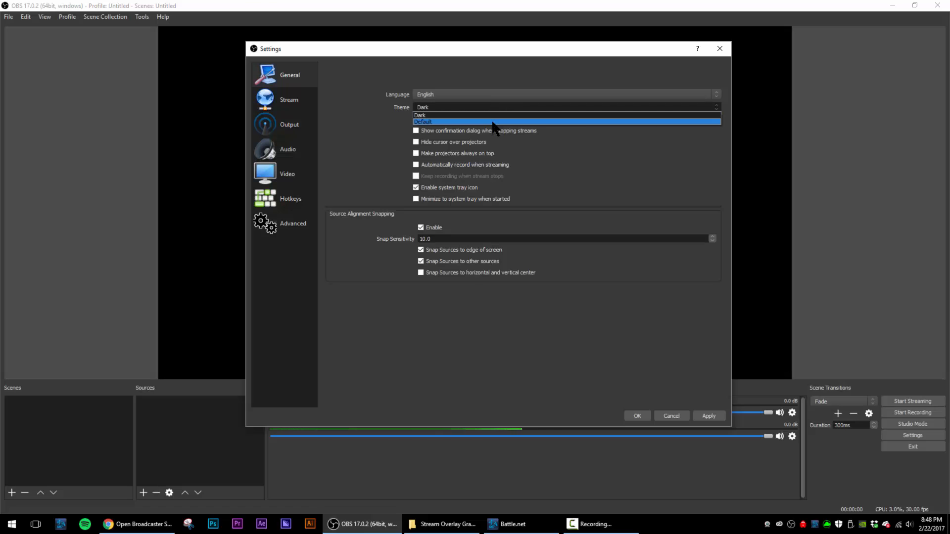
left_click(493, 121)
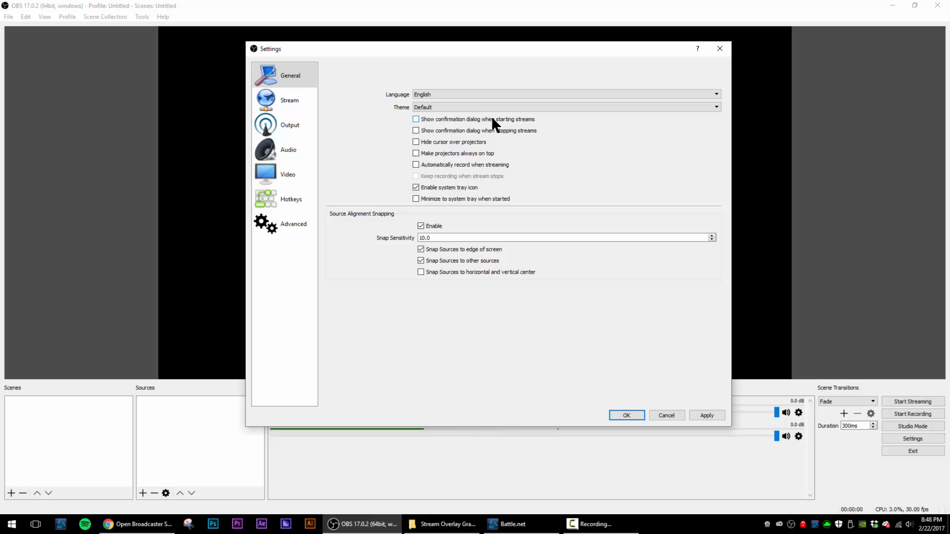
left_click(708, 415)
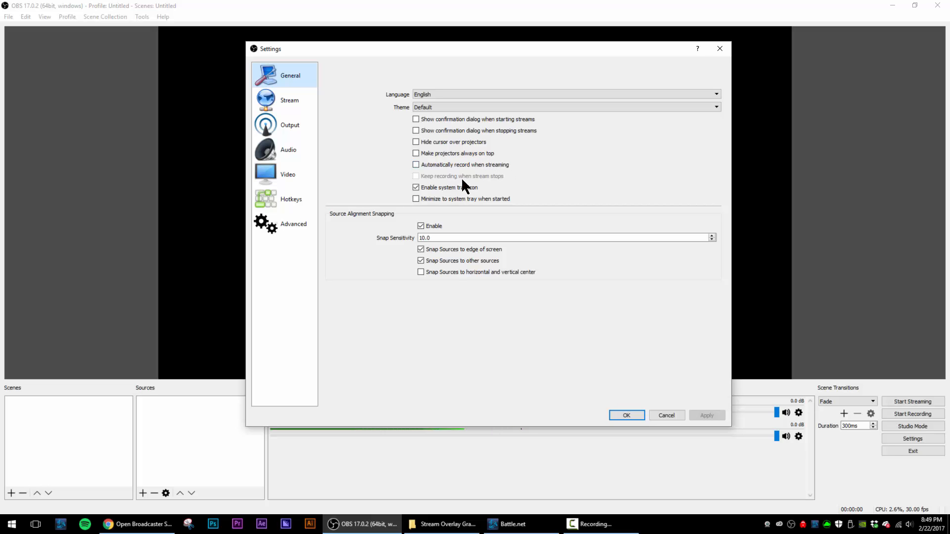
- Open the stream settings and review the available streaming services without changing the selected service
left_click(293, 106)
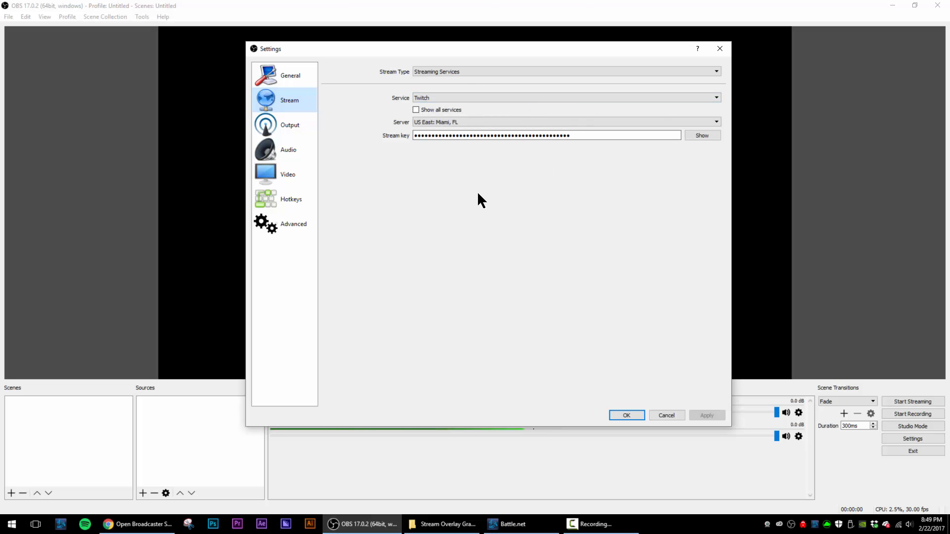
left_click(467, 96)
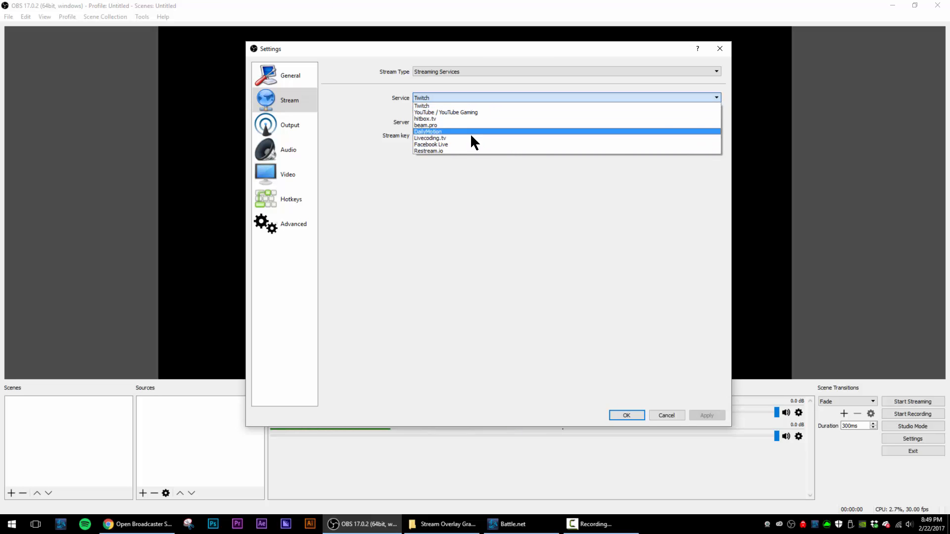
left_click(469, 241)
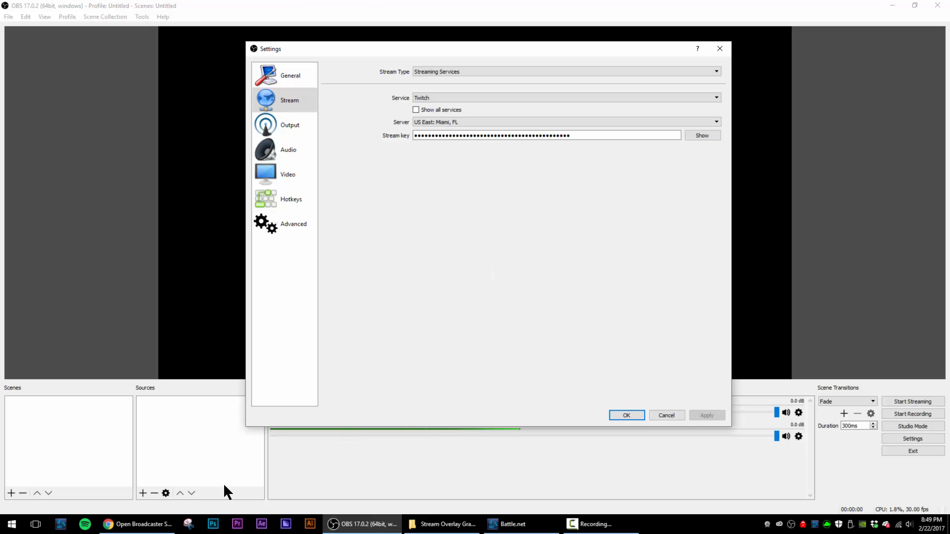
- Switch to the browser and read how the Facebook Live guide explains obtaining the server URL and stream key for encoding software
left_click(138, 524)
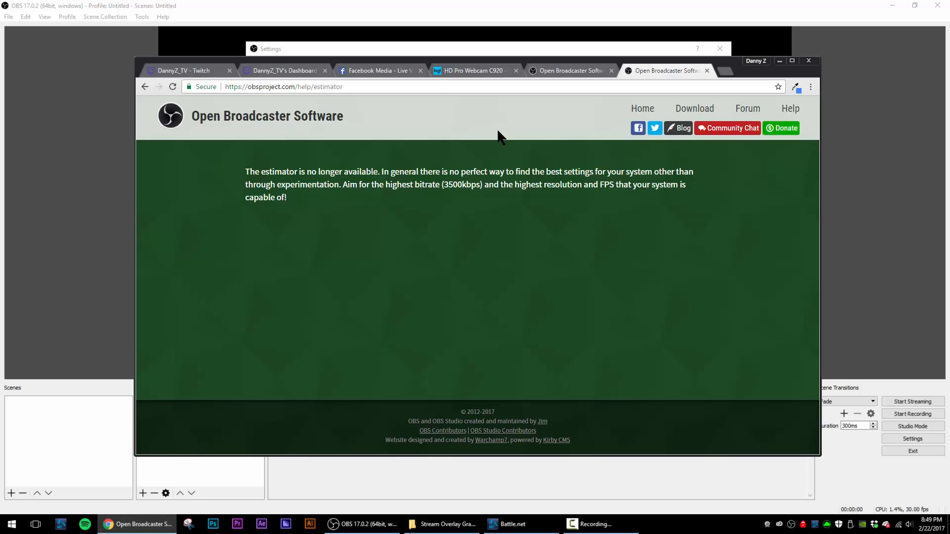
left_click(361, 70)
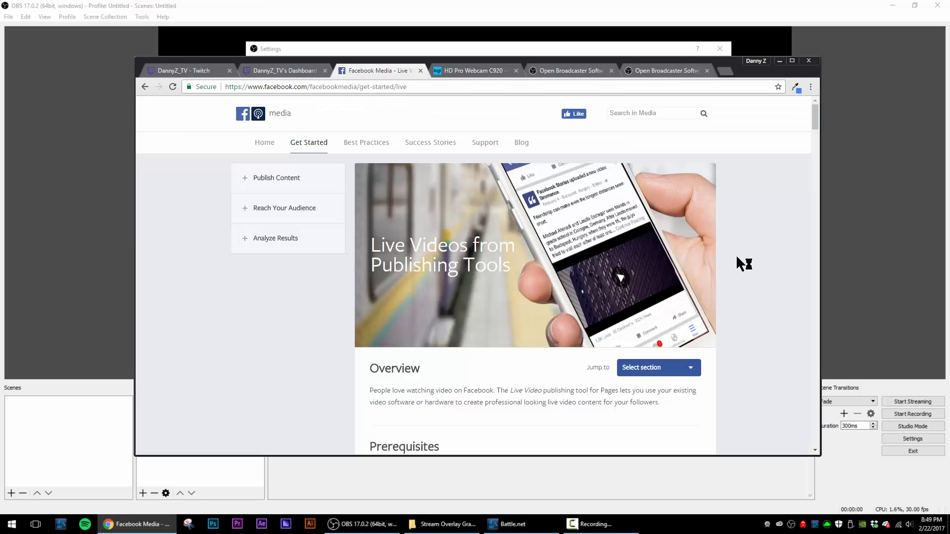
scroll(535, 249, "down", 1)
scroll(536, 249, "down", 5)
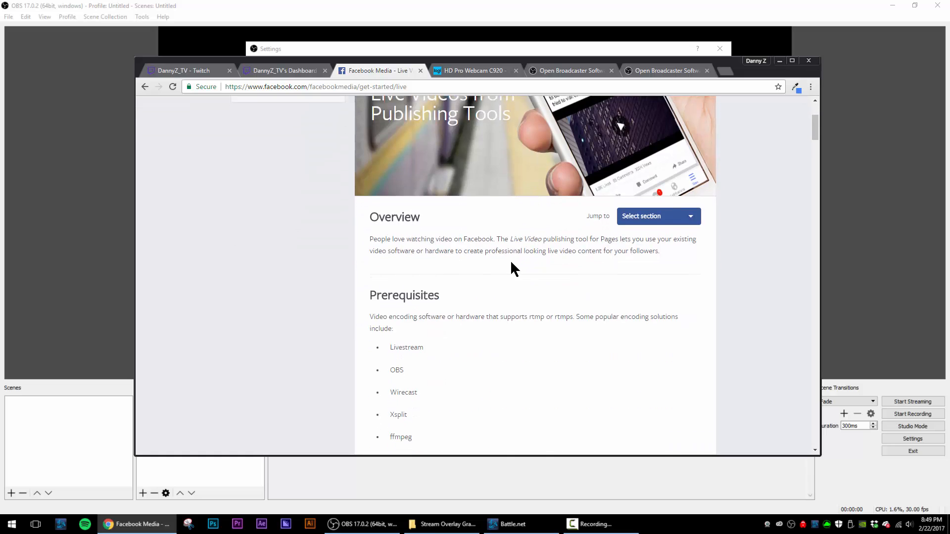
scroll(550, 272, "down", 3)
scroll(454, 198, "down", 3)
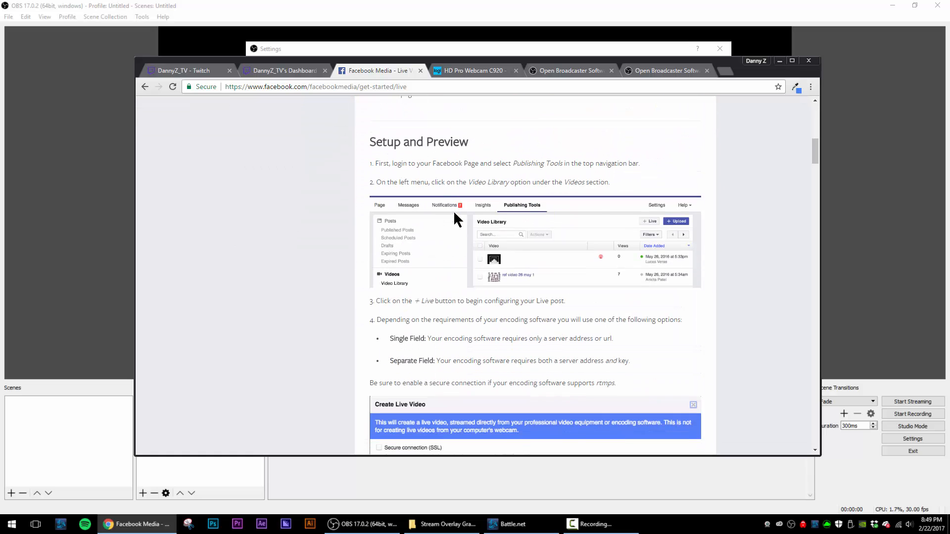
scroll(379, 275, "down", 4)
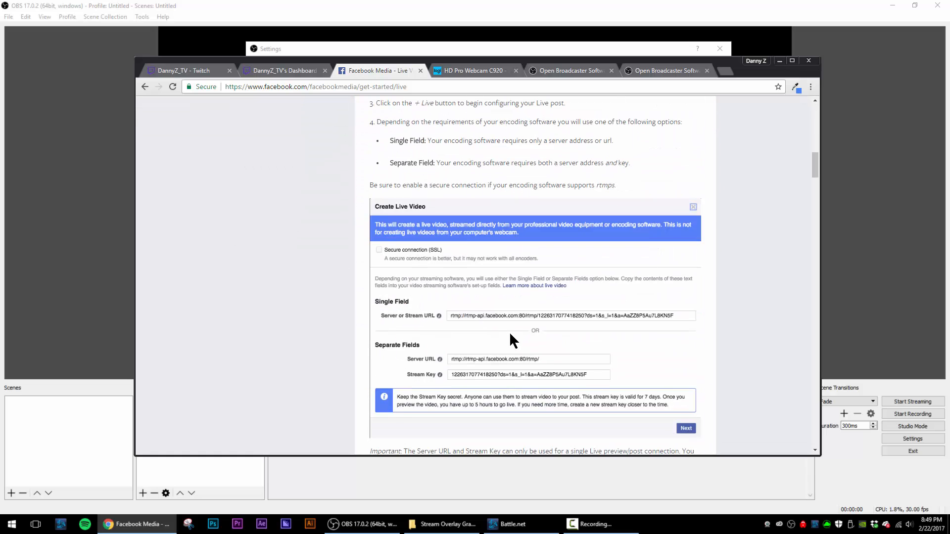
scroll(542, 376, "down", 3)
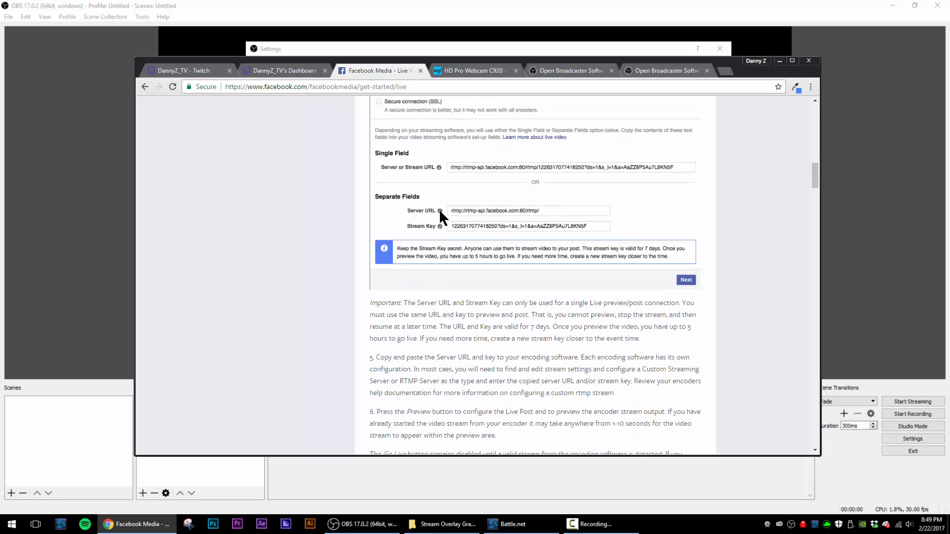
scroll(639, 238, "down", 5)
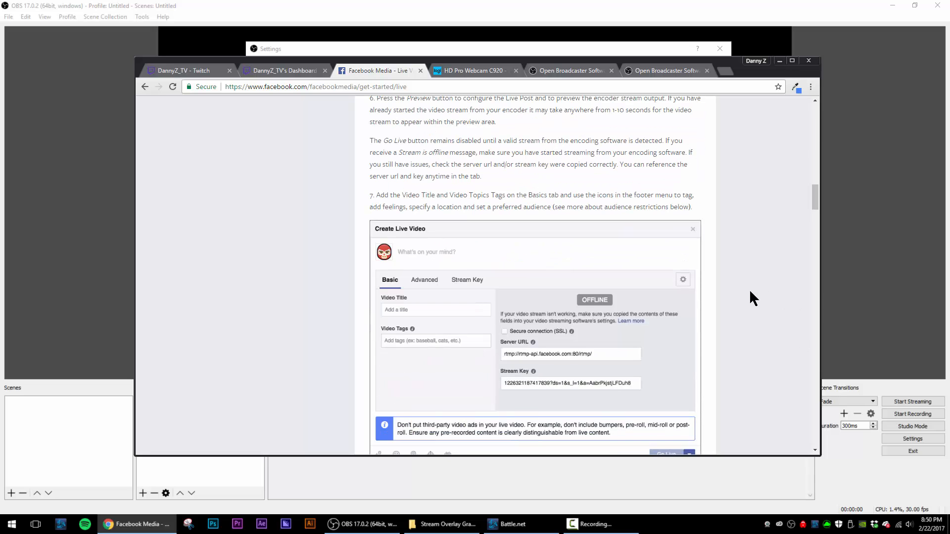
scroll(749, 296, "up", 4)
scroll(749, 298, "up", 2)
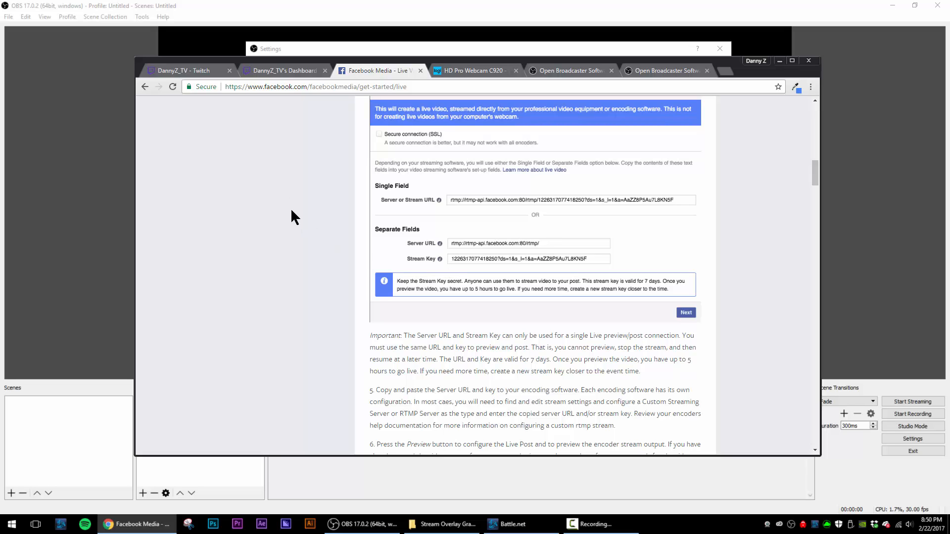
- Look up where the stream key is found by going from Twitch's broadcast page to the dashboard, and return to the OBS settings
left_click(305, 70)
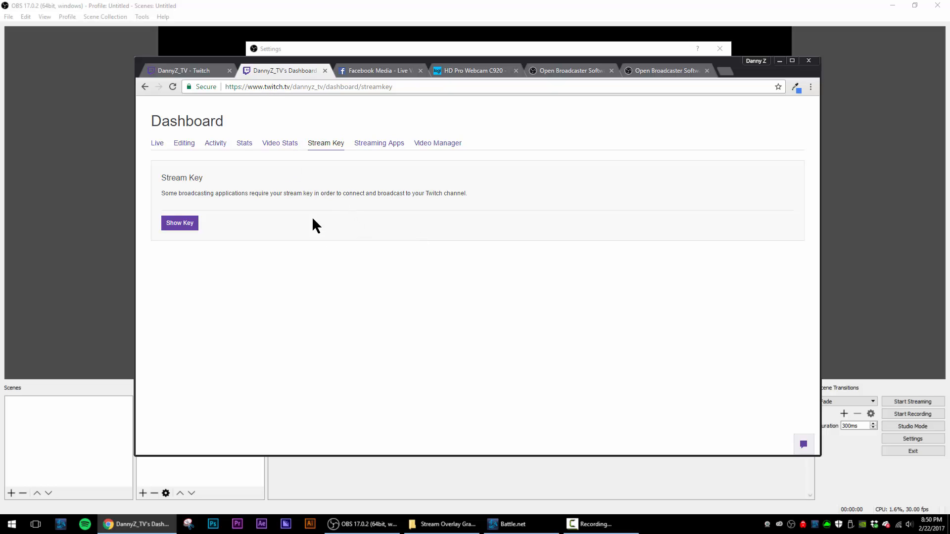
key("alt+Left")
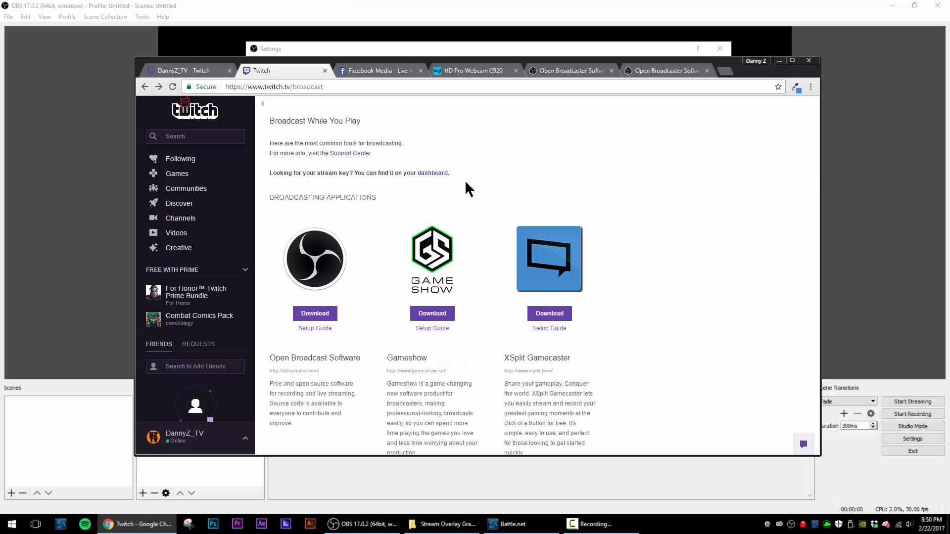
left_click(435, 173)
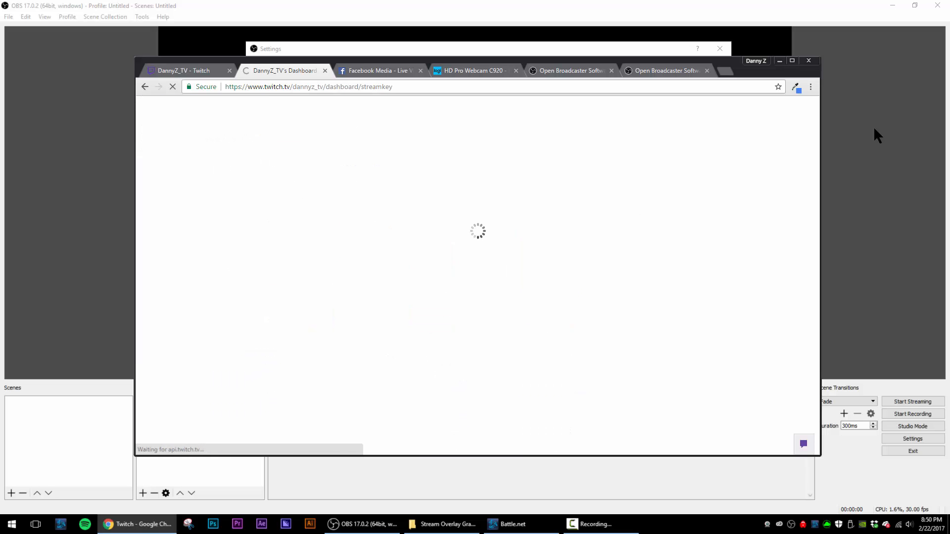
left_click(780, 61)
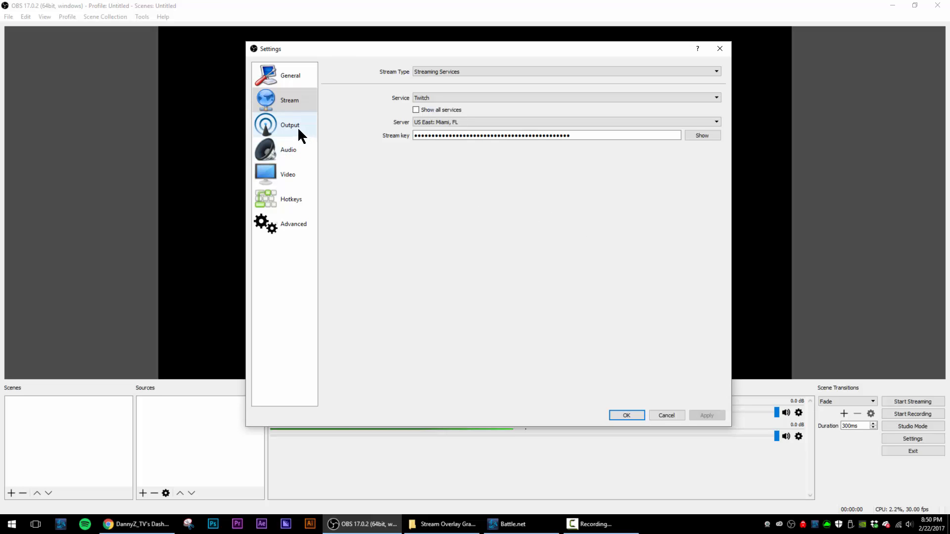
- Choose US East: Miami, FL as the server for the Twitch stream
left_click(457, 122)
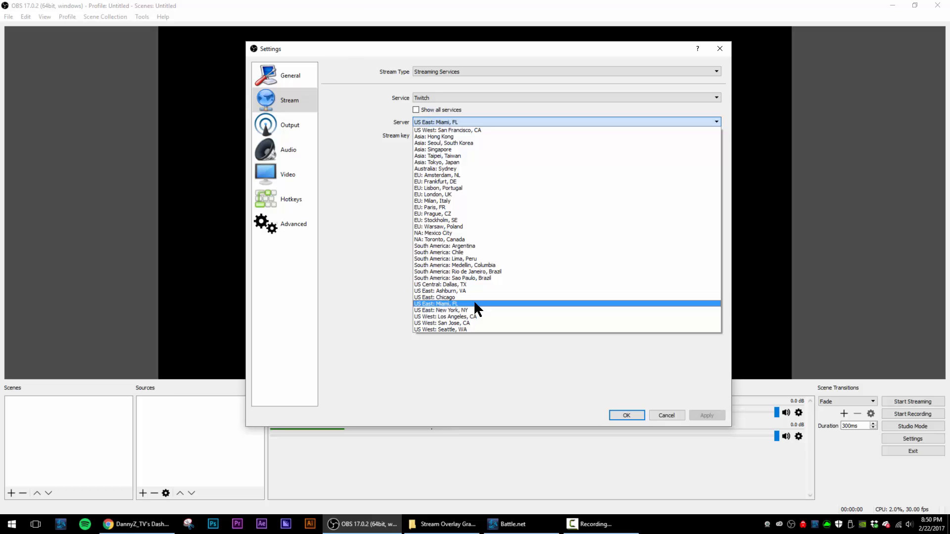
left_click(474, 303)
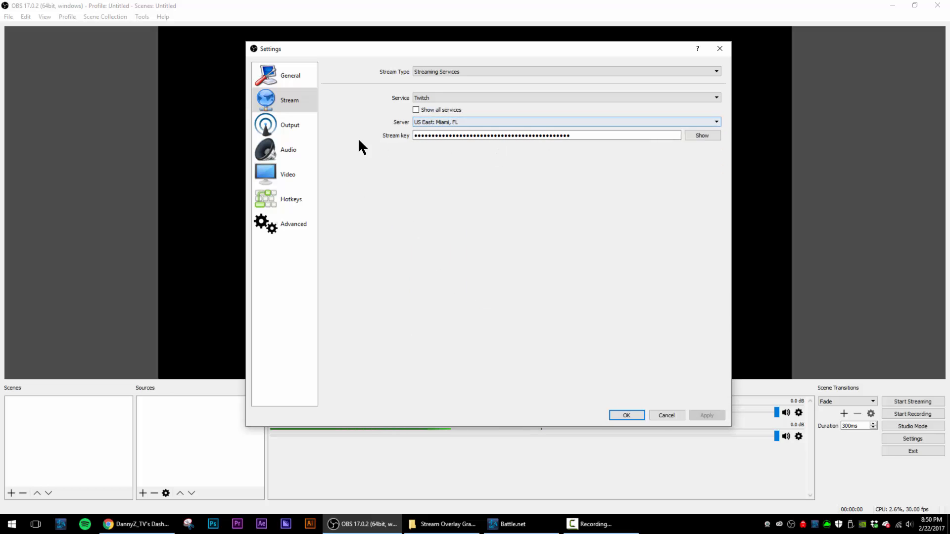
- Open the output settings and examine the output mode choices and the streaming video bitrate
left_click(286, 128)
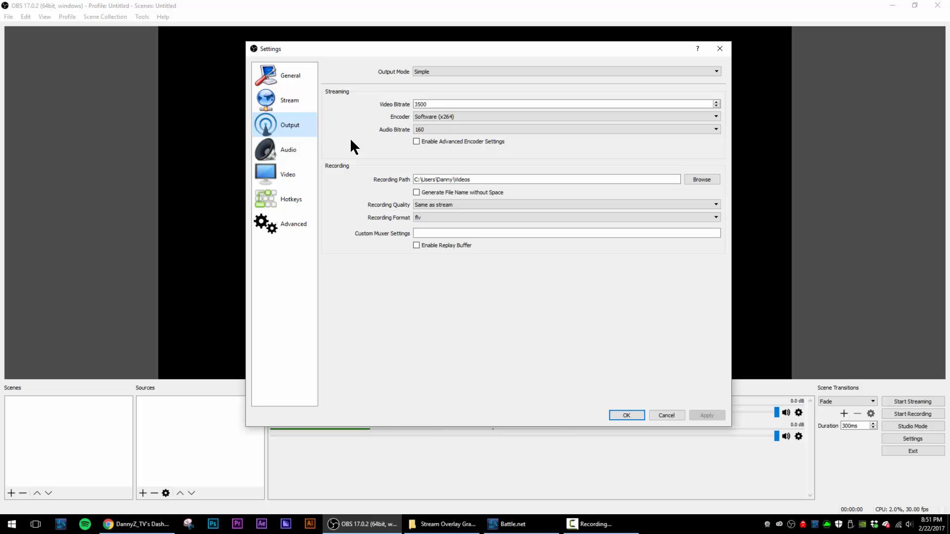
left_click(431, 72)
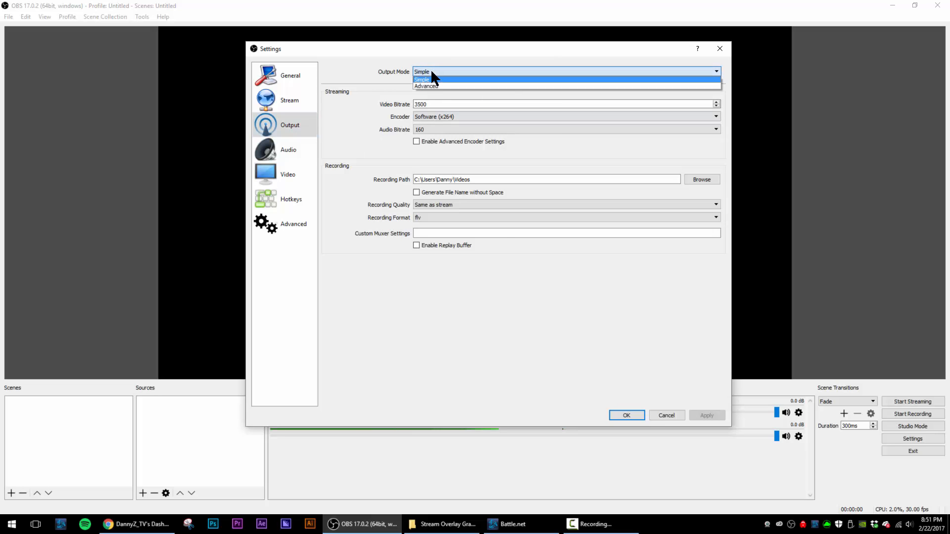
left_click(432, 72)
left_click(432, 102)
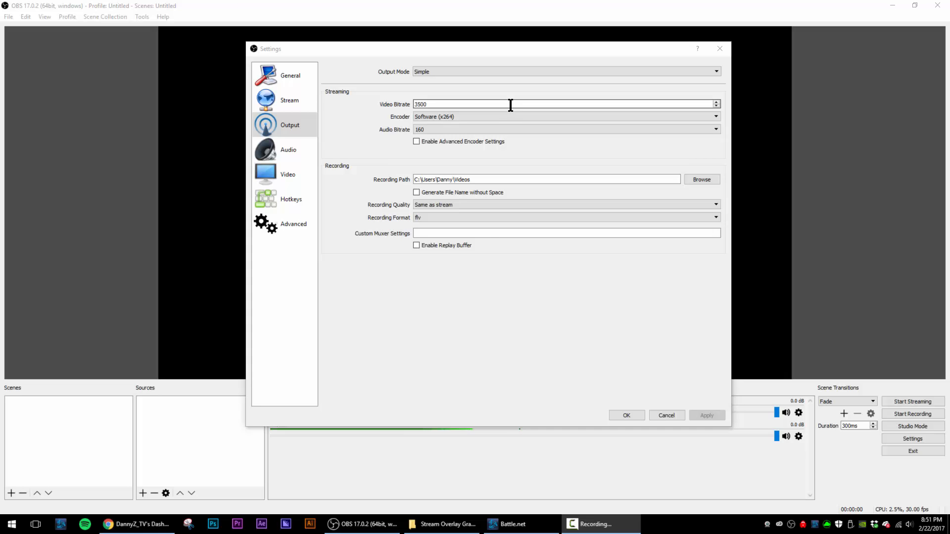
left_click(497, 154)
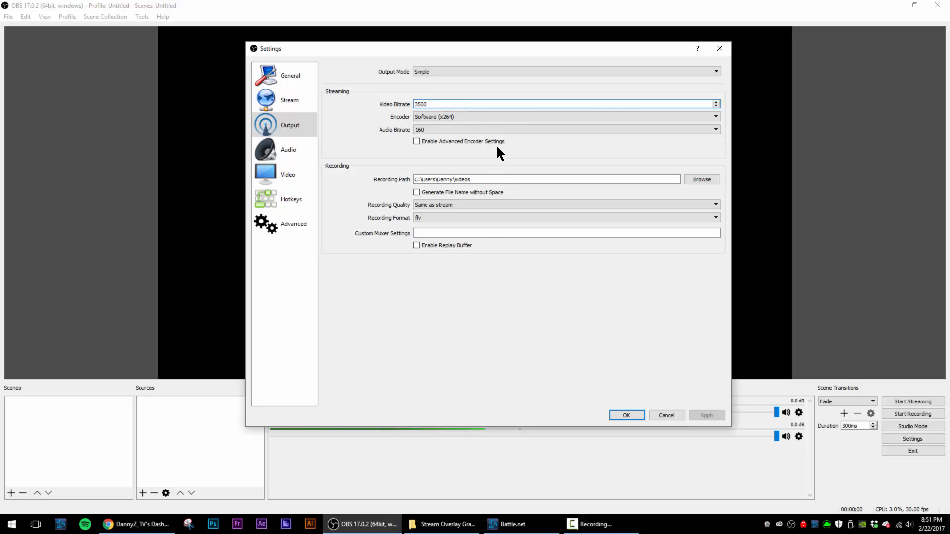
- Review the streaming encoder choices and select Software (x264)
left_click(471, 116)
left_click(471, 116)
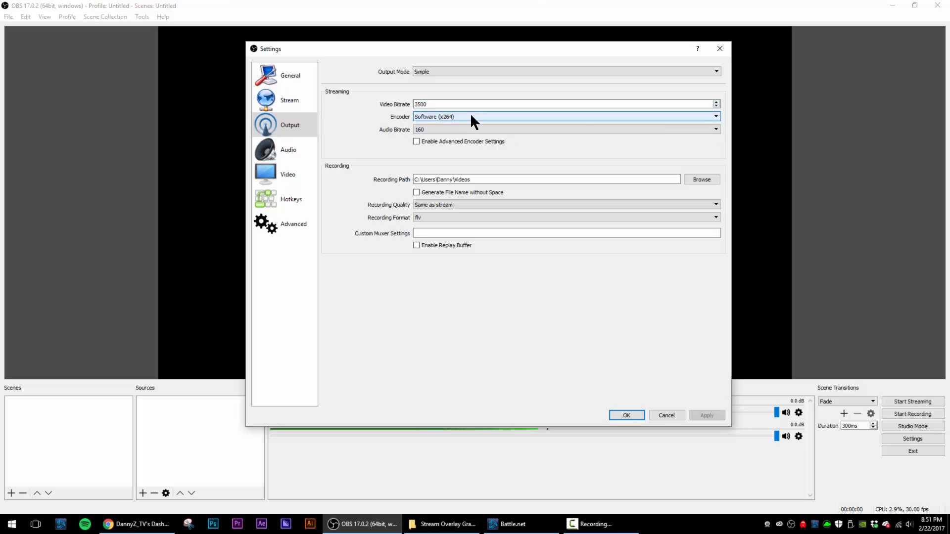
left_click(443, 117)
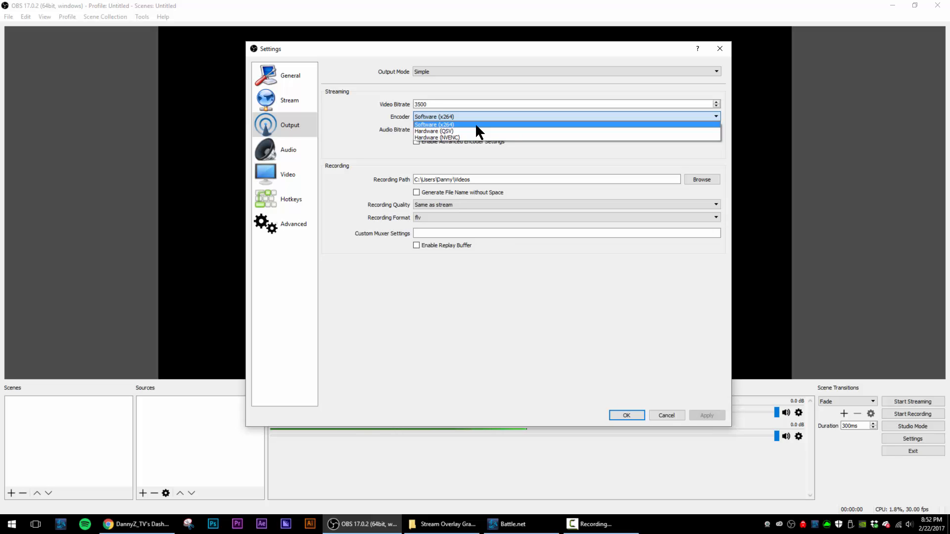
left_click(476, 124)
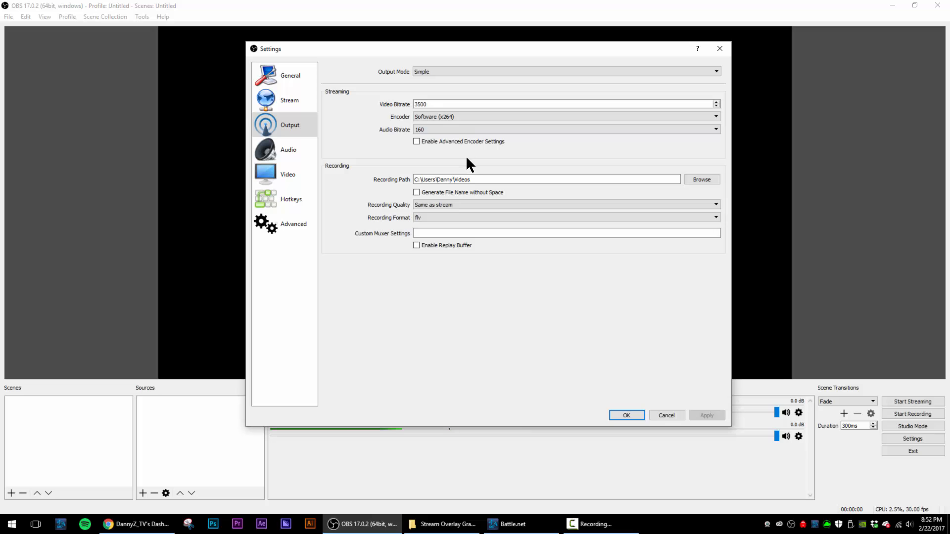
- Review the audio bitrate choices for streaming without changing the selected value
left_click(430, 129)
left_click(430, 131)
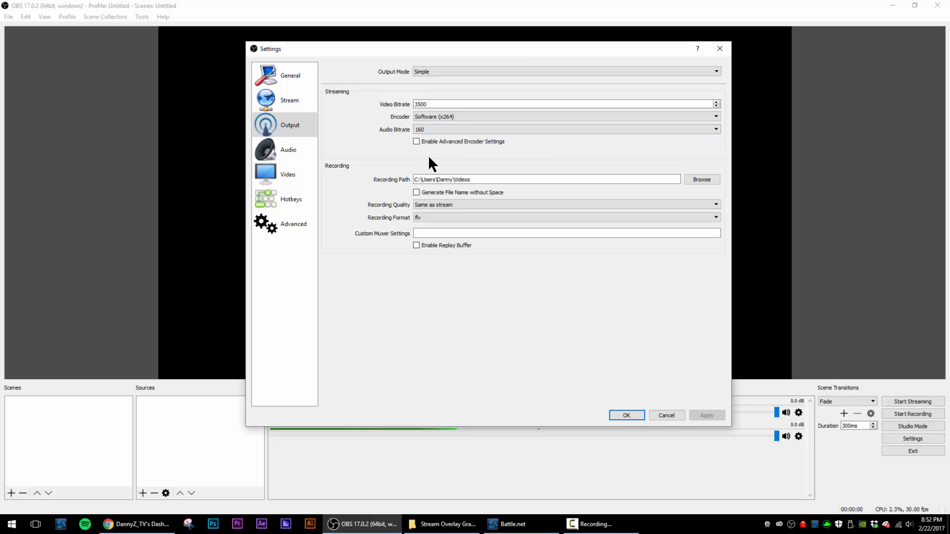
left_click(438, 126)
left_click(438, 126)
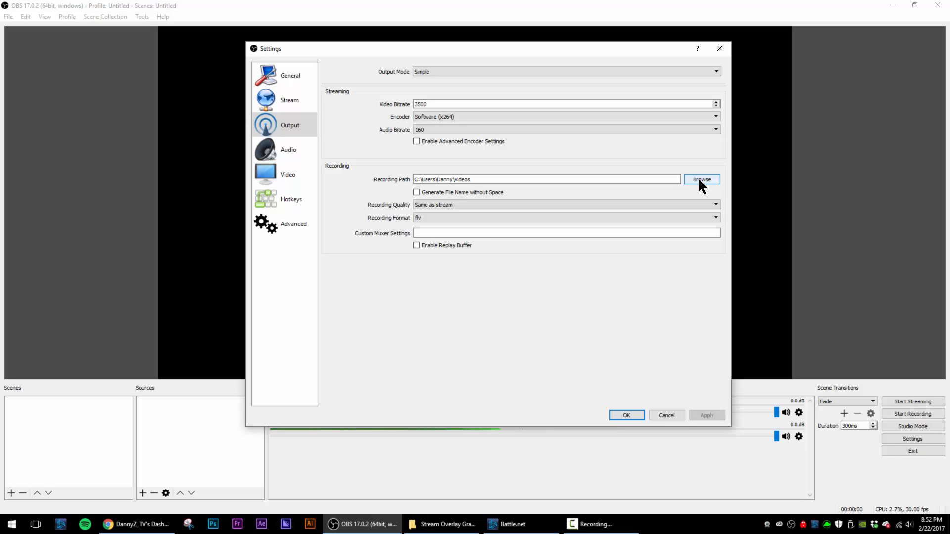
- Set the recording format to mp4 in the output settings and apply the change
left_click(296, 78)
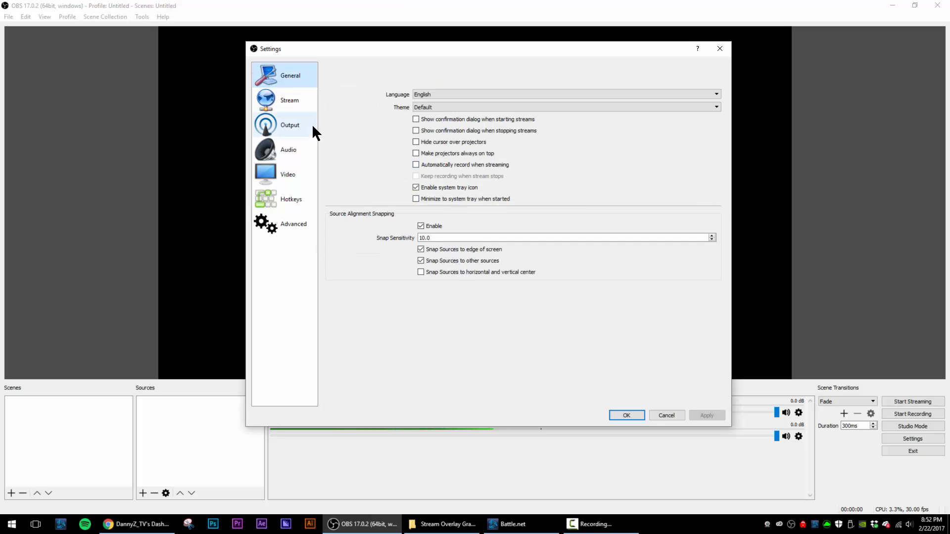
left_click(292, 126)
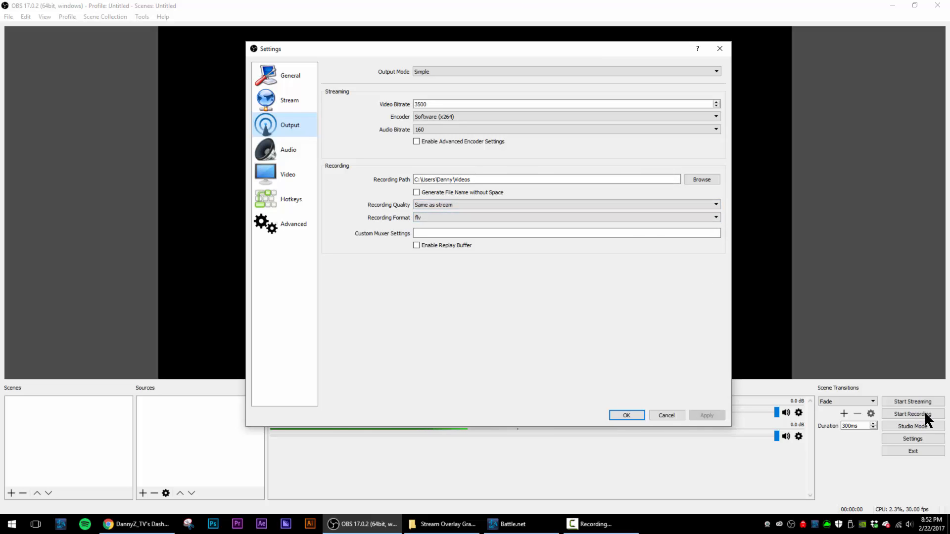
left_click(467, 217)
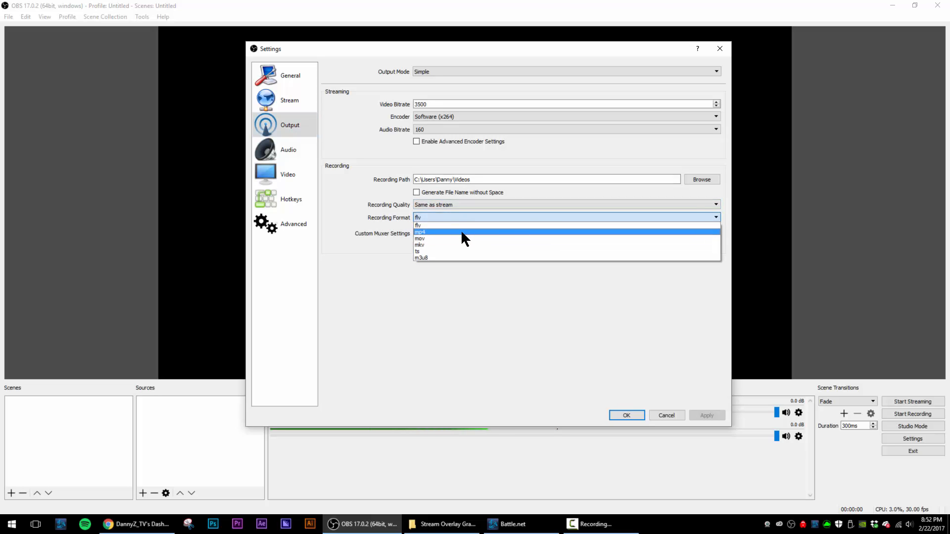
left_click(461, 232)
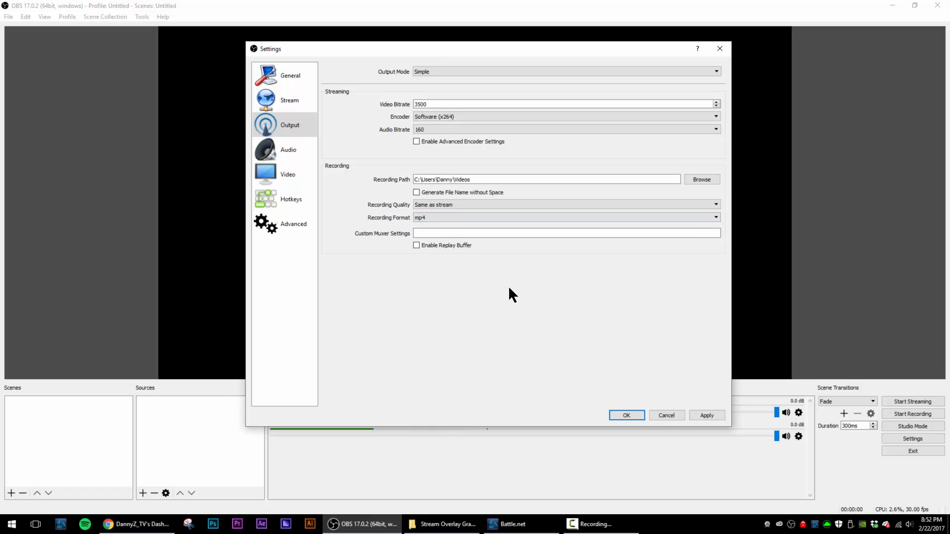
left_click(706, 415)
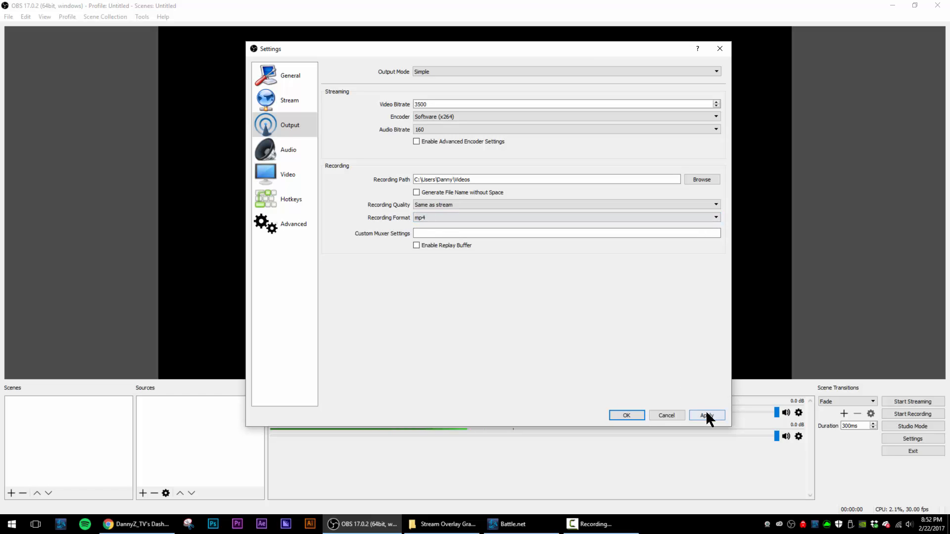
- In the audio settings, select Microphone (2- AT2020USB+) as the Mic/Auxiliary Audio Device
left_click(285, 148)
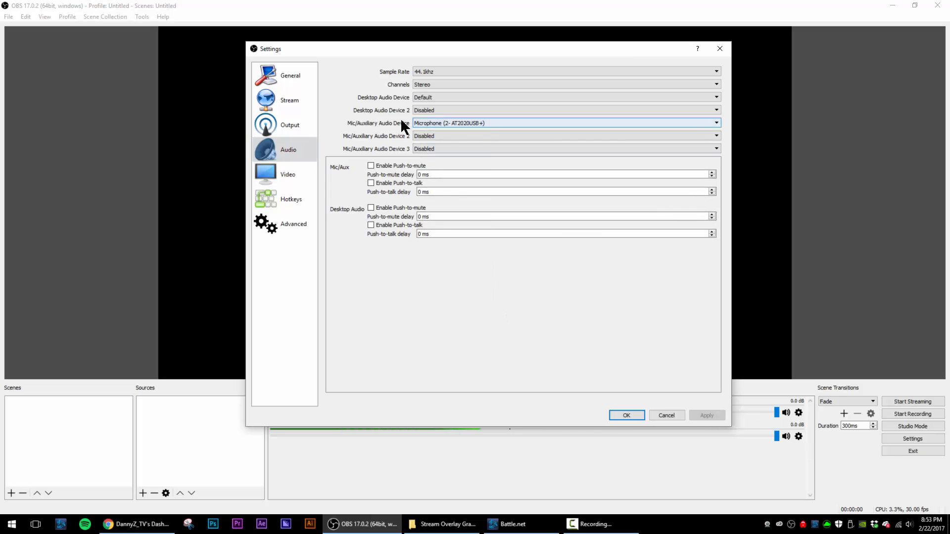
left_click(435, 124)
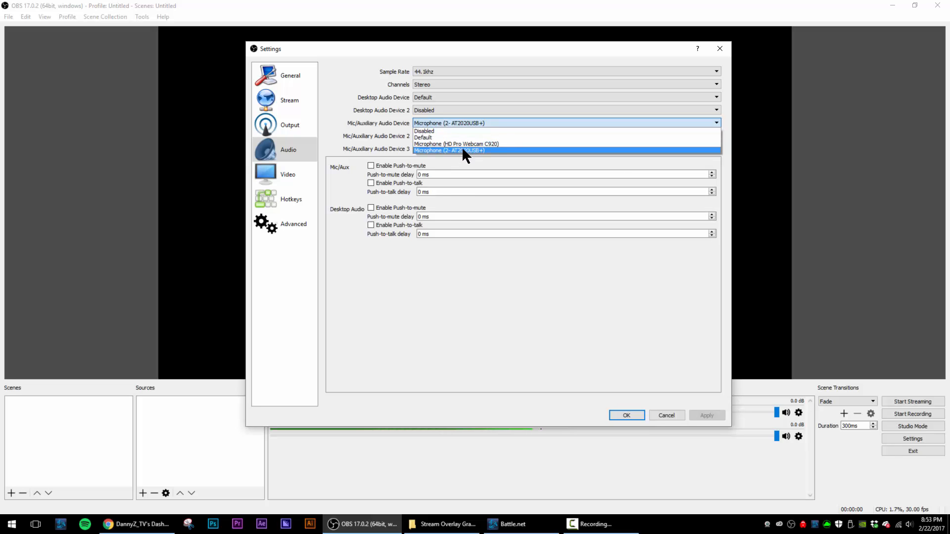
left_click(492, 149)
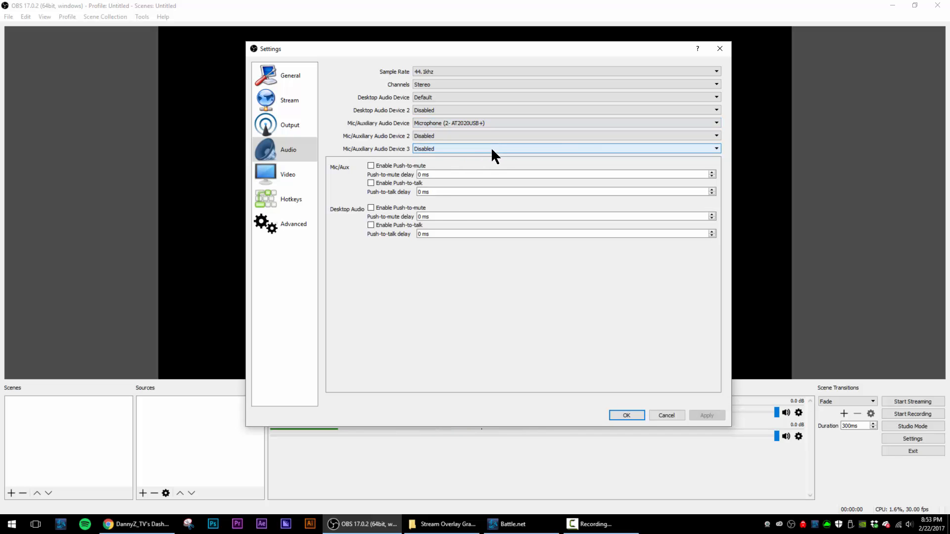
- Examine the base and output resolutions and the common FPS choices in the video settings, and look over the hotkey assignments
left_click(292, 173)
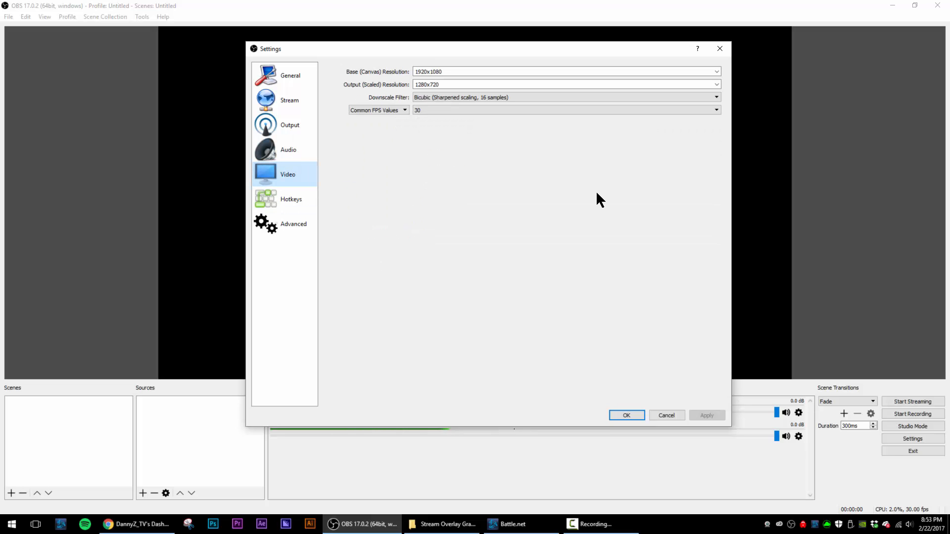
left_click(452, 70)
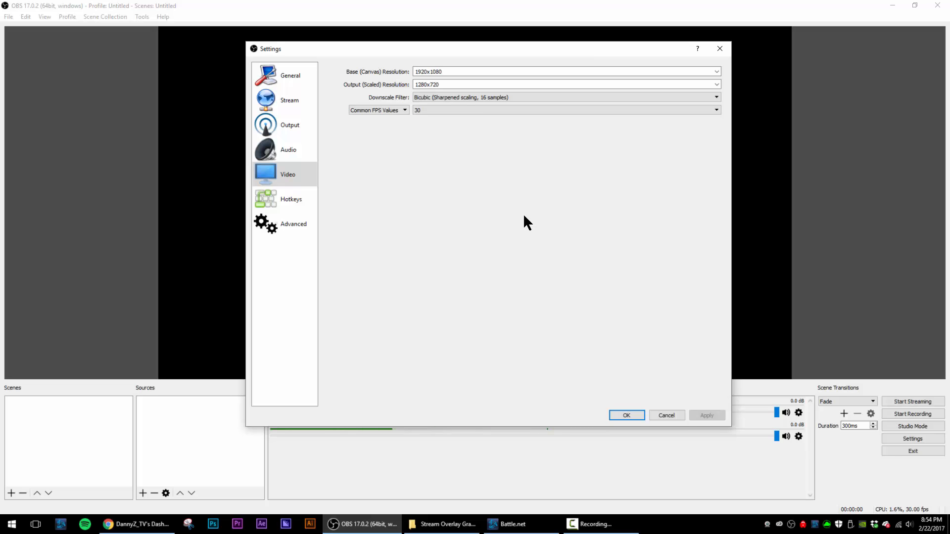
left_click(430, 111)
left_click(430, 111)
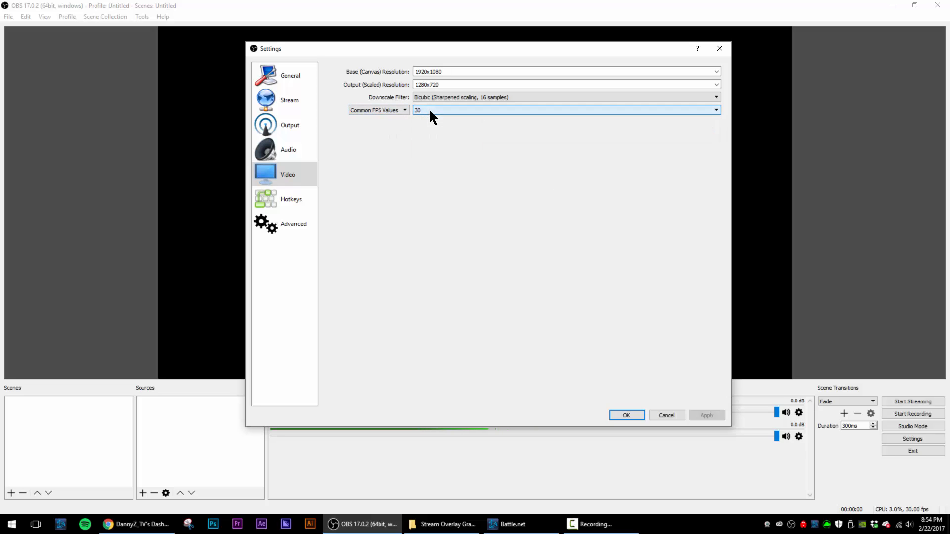
left_click(461, 110)
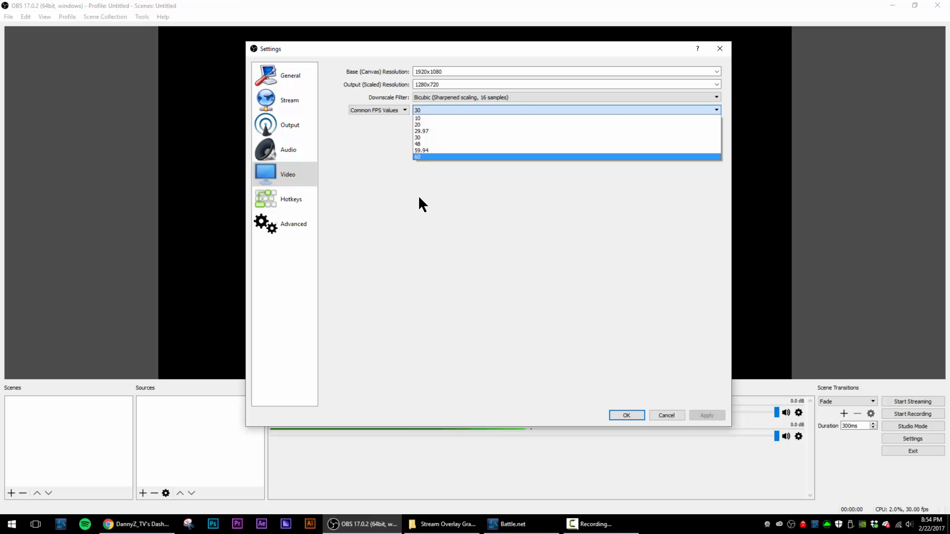
left_click(439, 201)
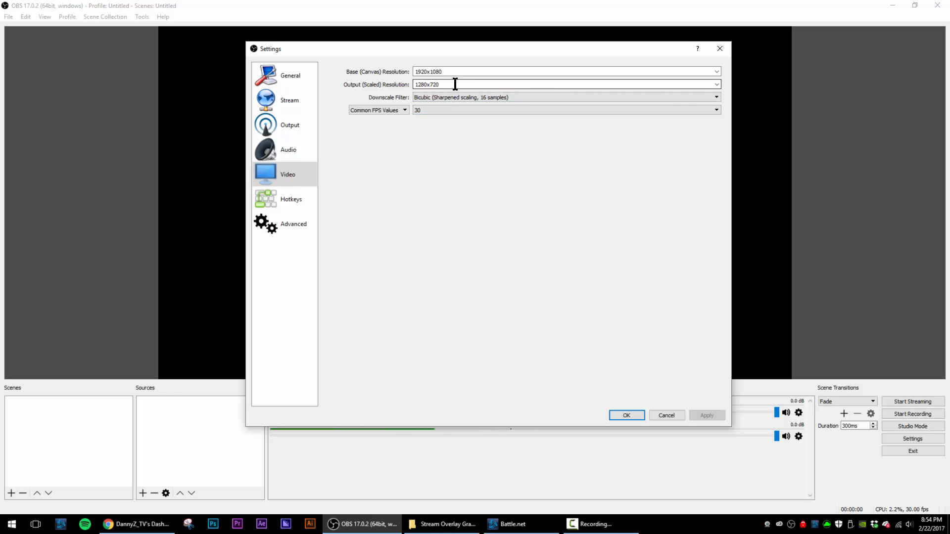
left_click(452, 108)
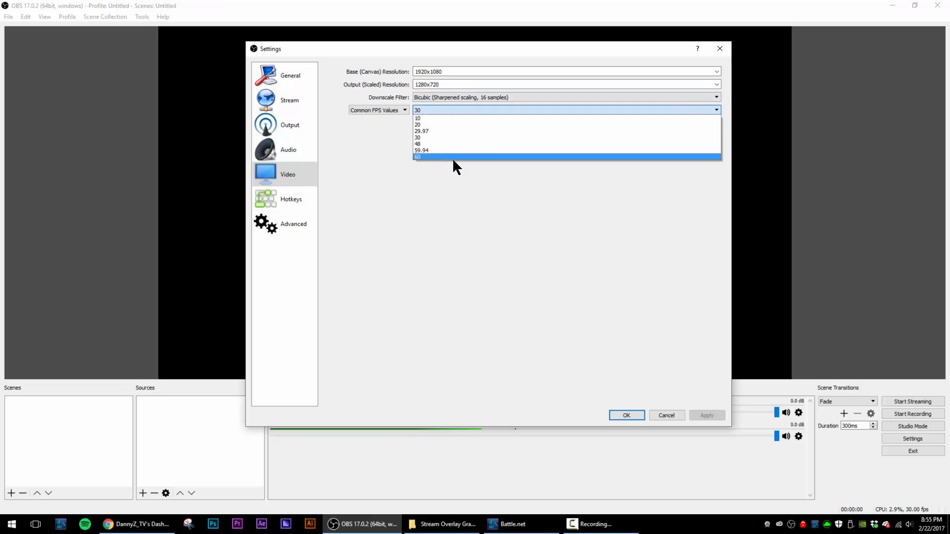
left_click(454, 239)
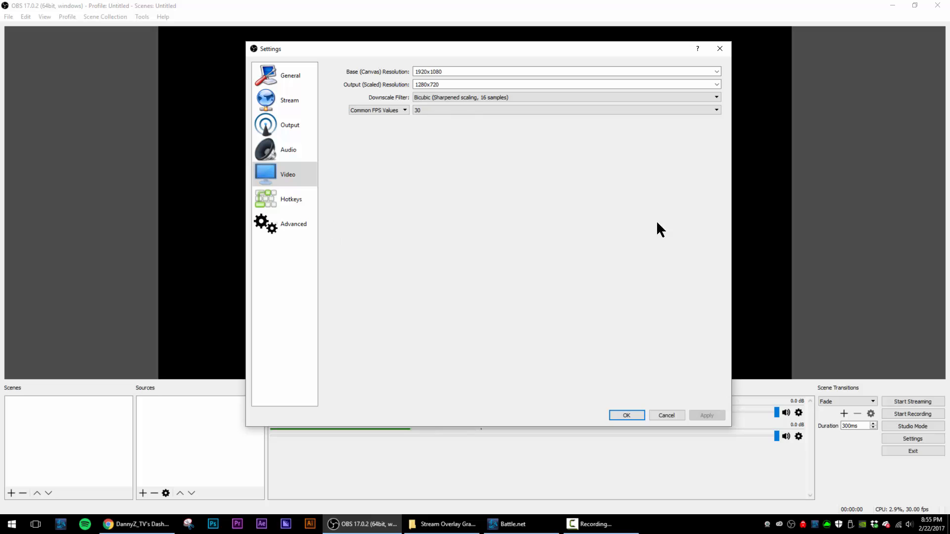
left_click(302, 199)
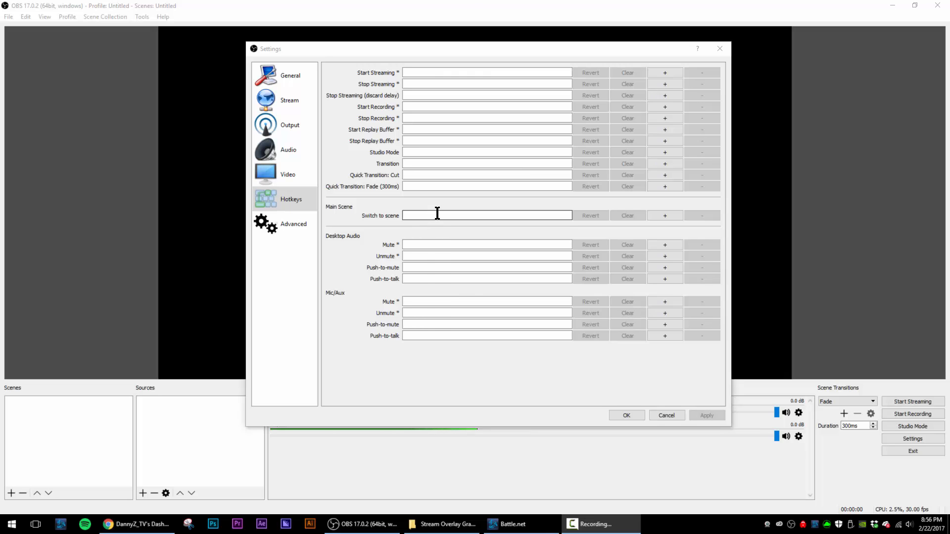
- Append " - Overwatch" to the recording filename formatting in the advanced settings, apply it and close the settings
left_click(300, 225)
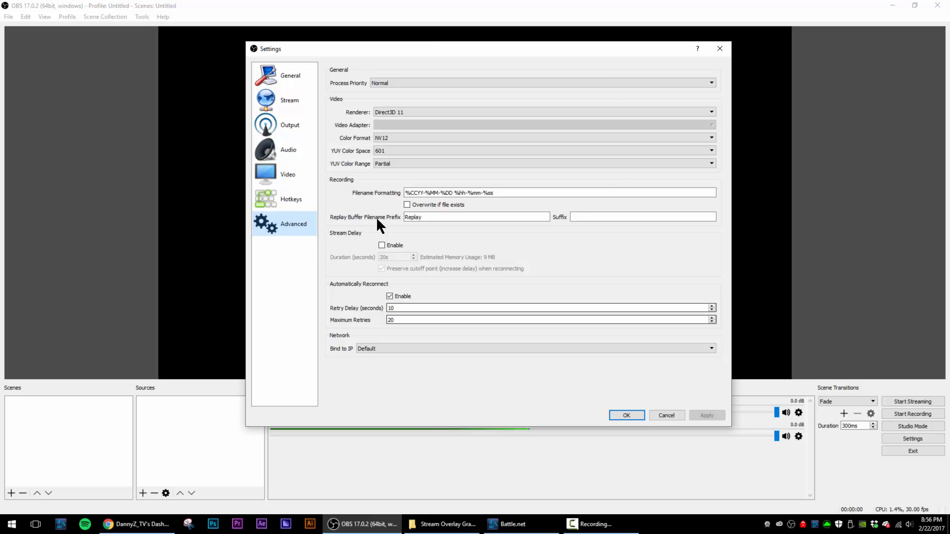
left_click(510, 193)
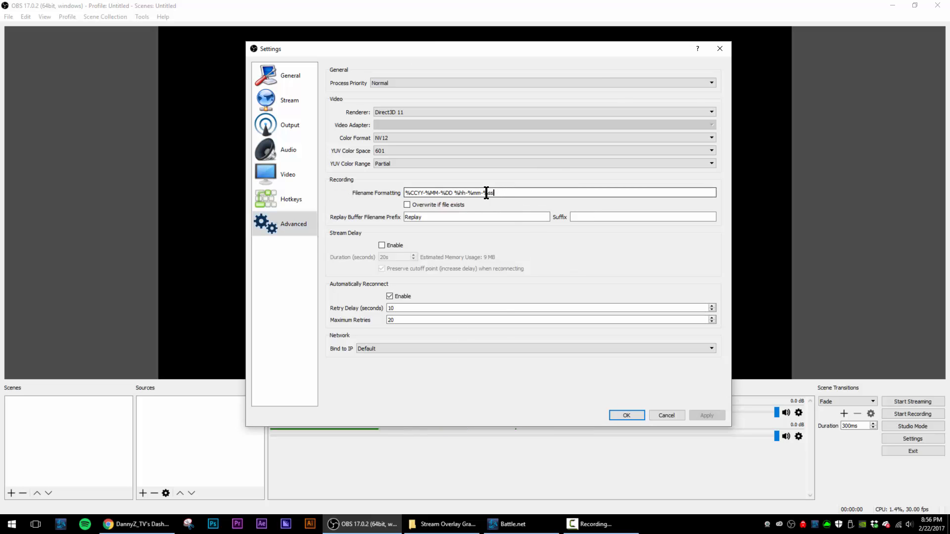
mouse_move(509, 197)
type("- ")
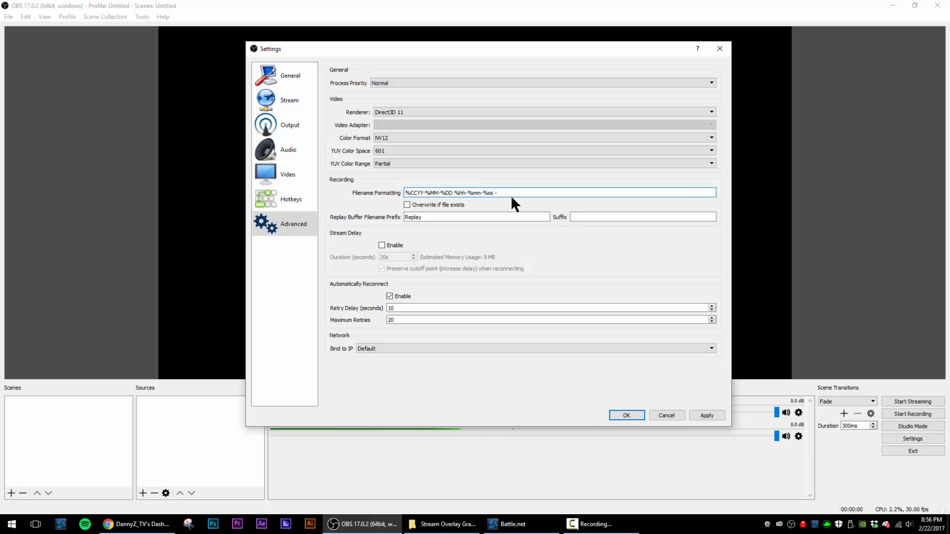
type("Overwatch")
left_click(707, 418)
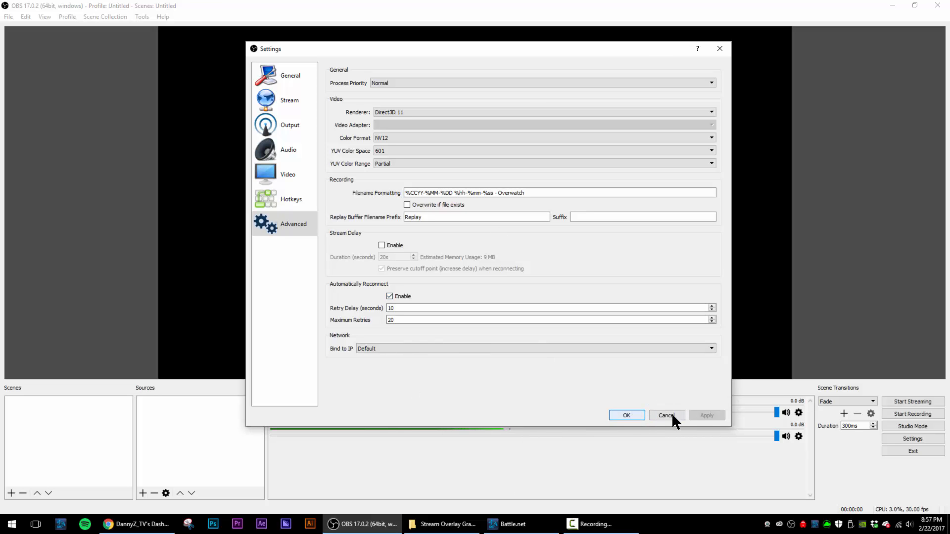
left_click(629, 418)
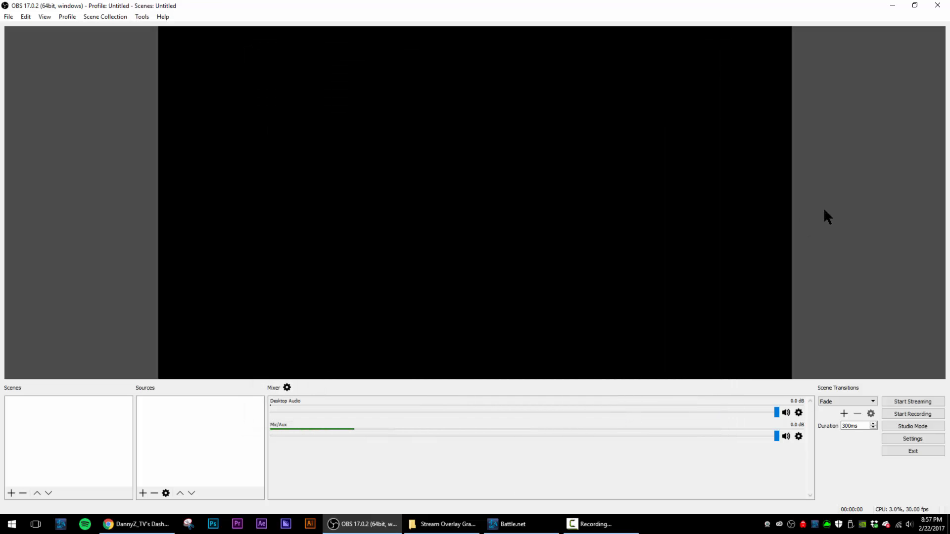